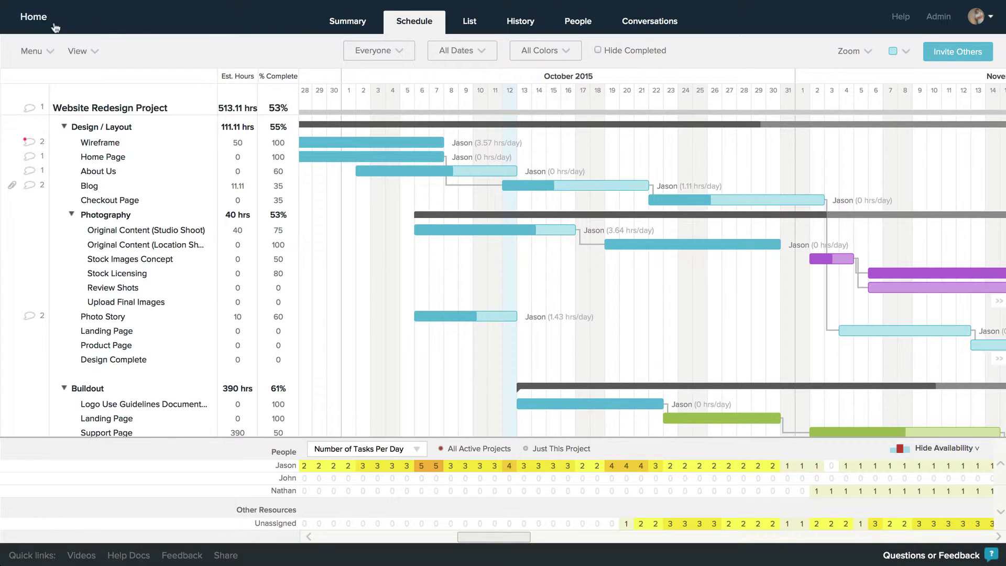
Return to the Home dashboard listing Intro Project and Website Redesign Project.
{"action": "left_click", "coordinate": [34, 17]}
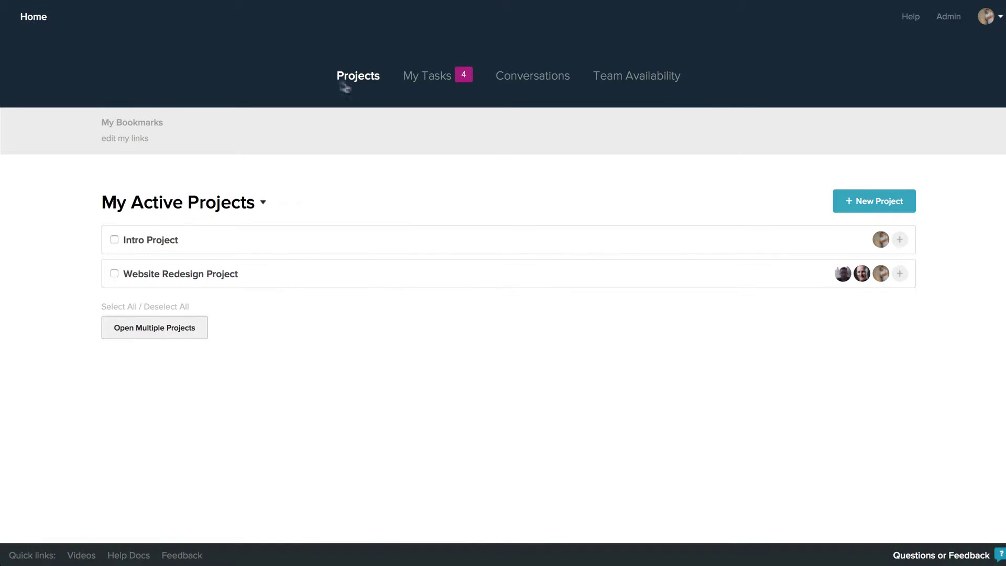
Show the My Tasks daily list with About Us, Photo Story, Original Content and Blog.
{"action": "left_click", "coordinate": [436, 80]}
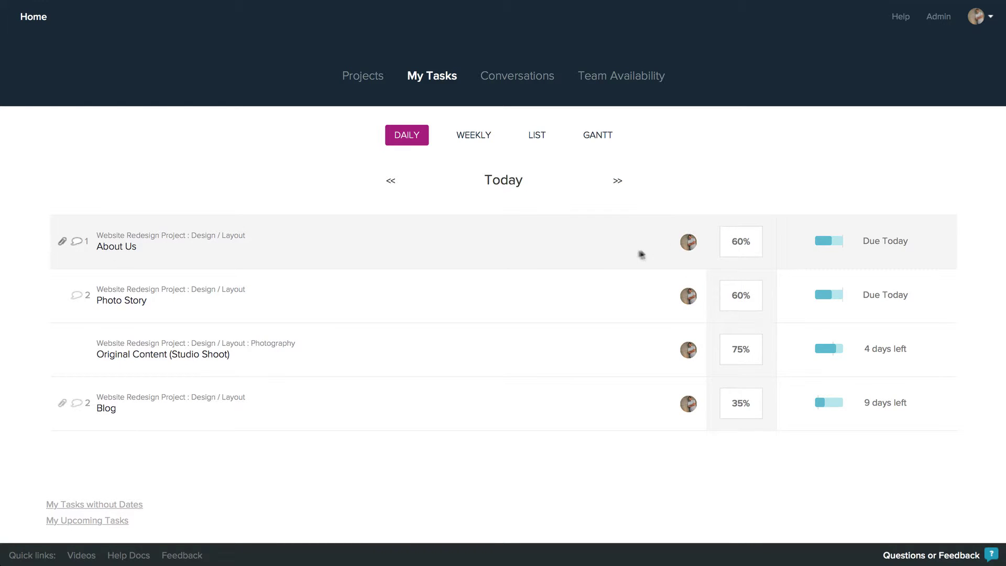
Change the About Us completion to 70% in the My Tasks daily list.
{"action": "left_click", "coordinate": [740, 240]}
{"action": "type", "text": "70"}
{"action": "key", "text": "Return"}
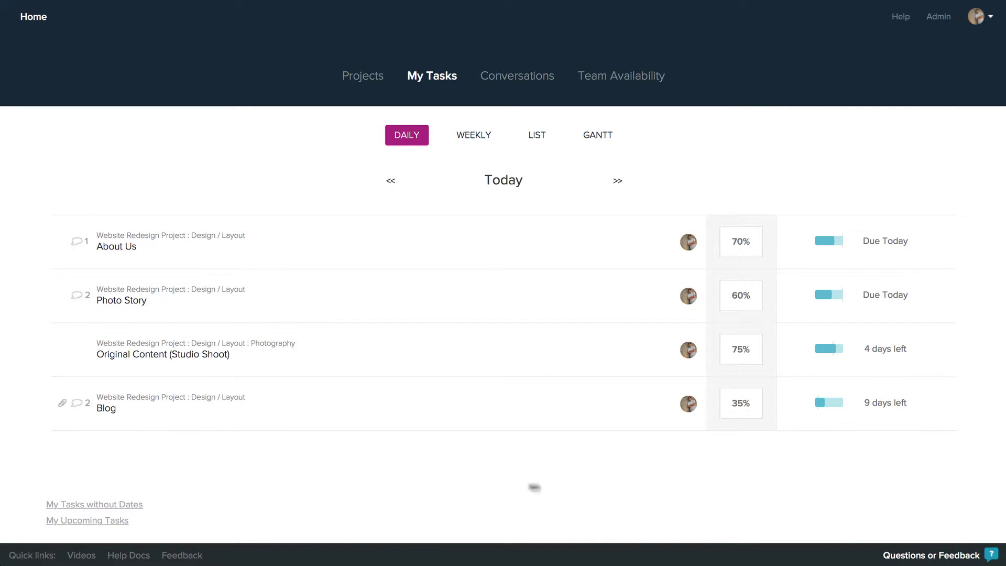
View the undated Marketing Story tasks, then switch to the weekly upcoming-tasks calendar.
{"action": "left_click", "coordinate": [137, 510]}
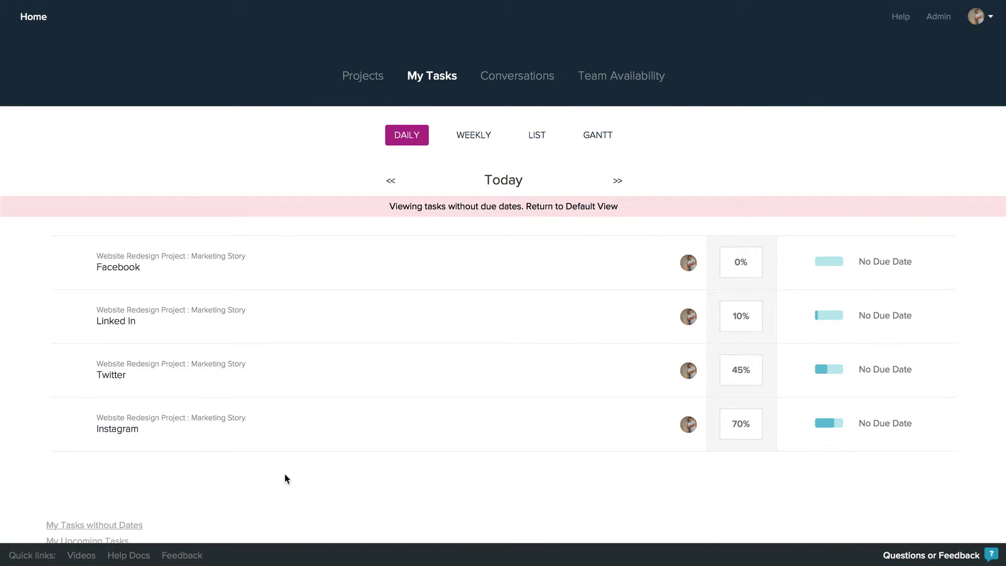
{"action": "scroll", "coordinate": [284, 476], "scroll_direction": "down", "scroll_amount": 1}
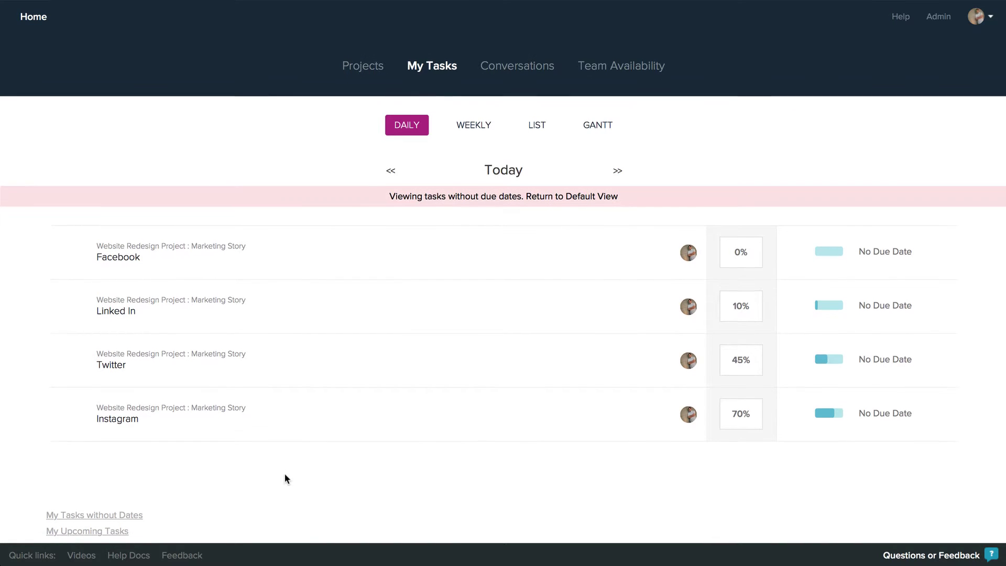
{"action": "scroll", "coordinate": [285, 478], "scroll_direction": "down", "scroll_amount": 2}
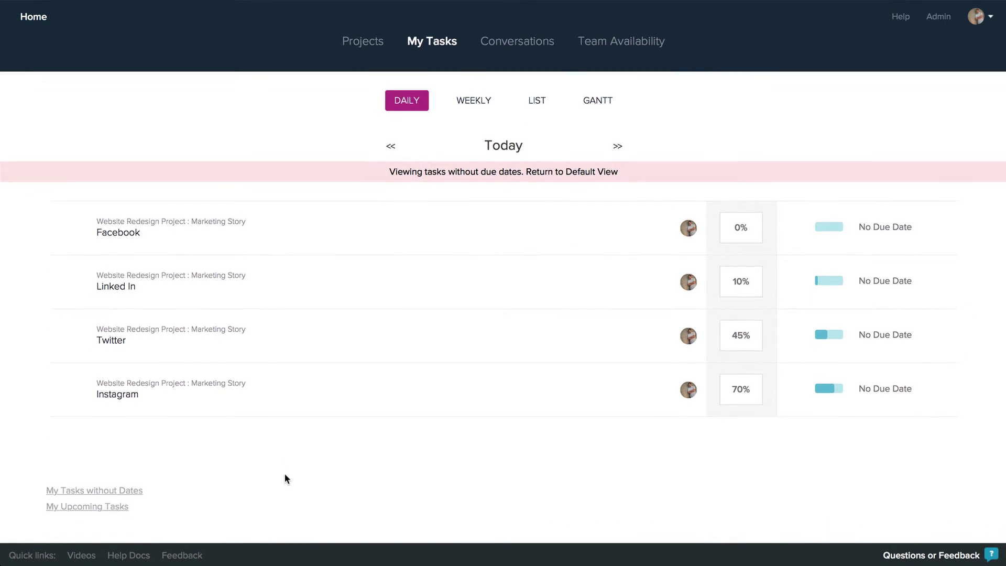
{"action": "scroll", "coordinate": [284, 479], "scroll_direction": "down", "scroll_amount": 1}
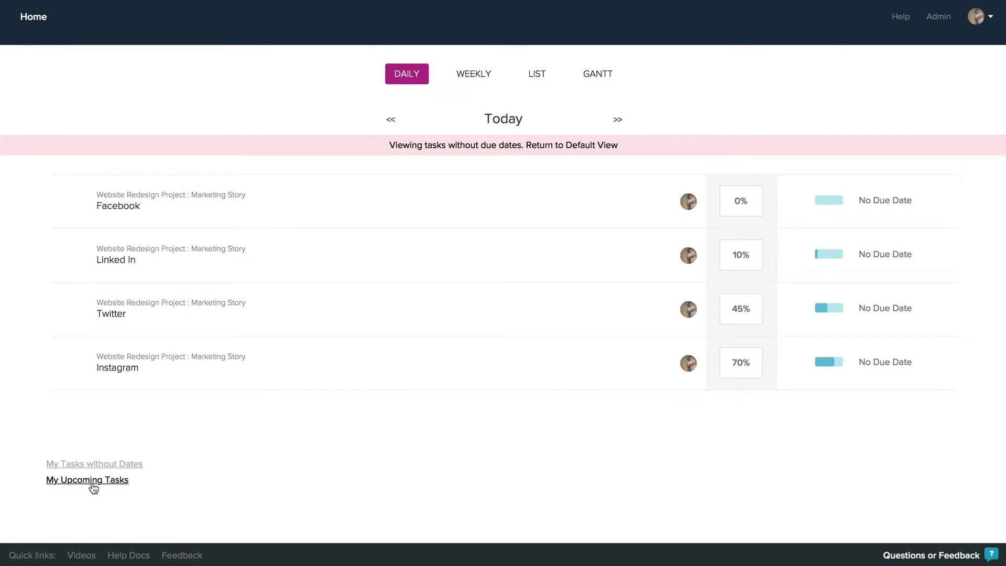
{"action": "left_click", "coordinate": [92, 483]}
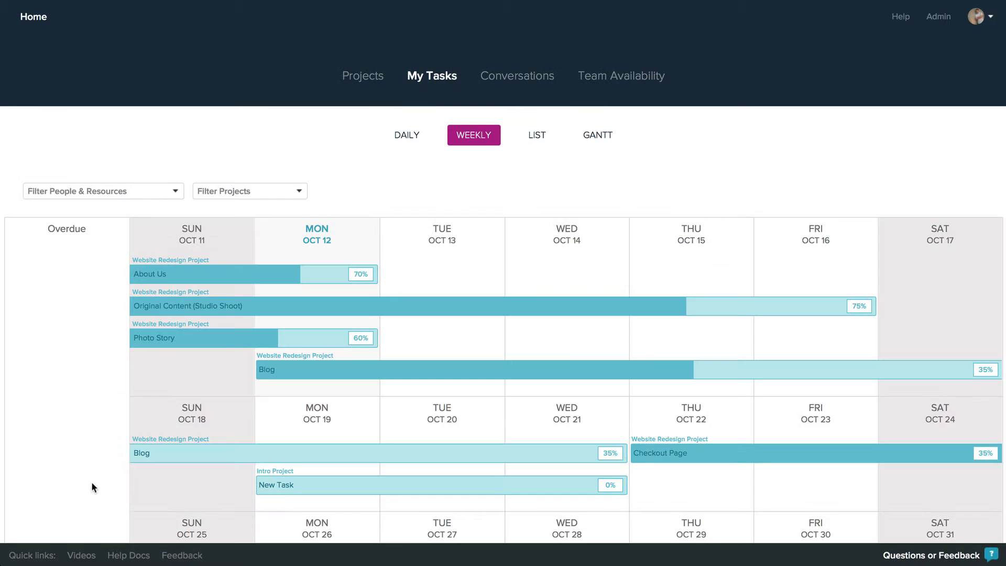
{"action": "scroll", "coordinate": [351, 431], "scroll_direction": "down", "scroll_amount": 1}
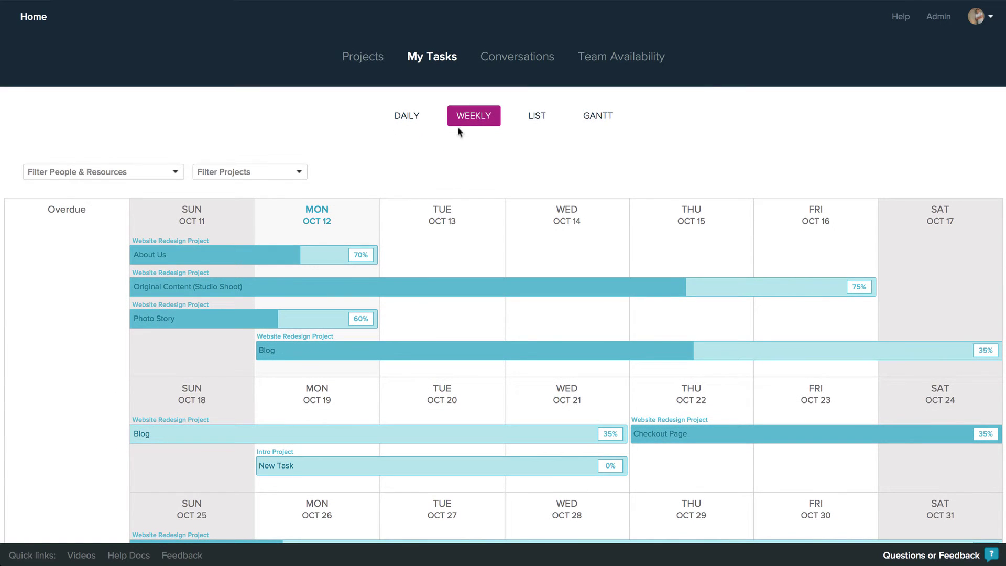
{"action": "scroll", "coordinate": [455, 168], "scroll_direction": "down", "scroll_amount": 4}
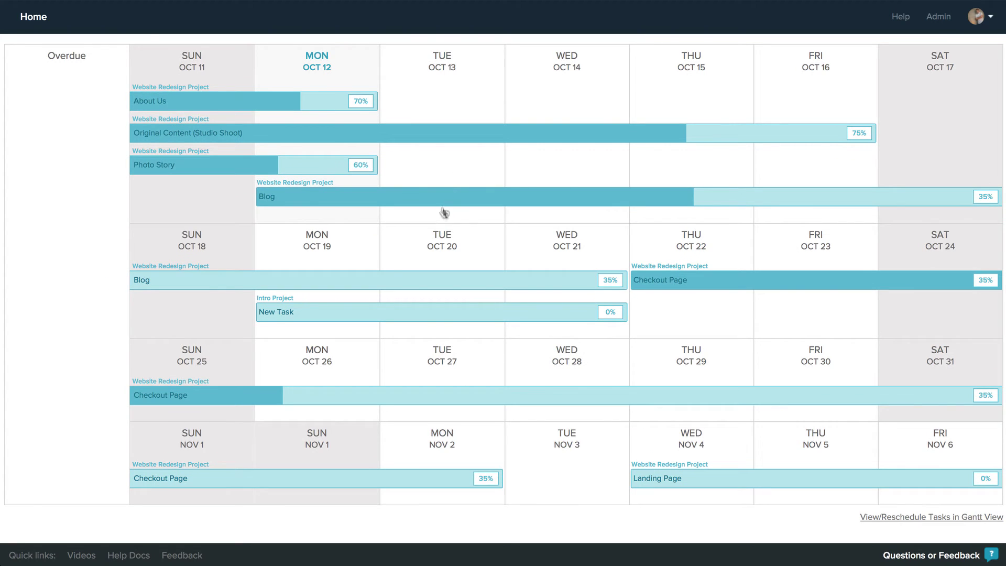
Give the Blog task 45% complete and an Oct 20, 2015 end date, adjusting estimated hours.
{"action": "left_click", "coordinate": [428, 282]}
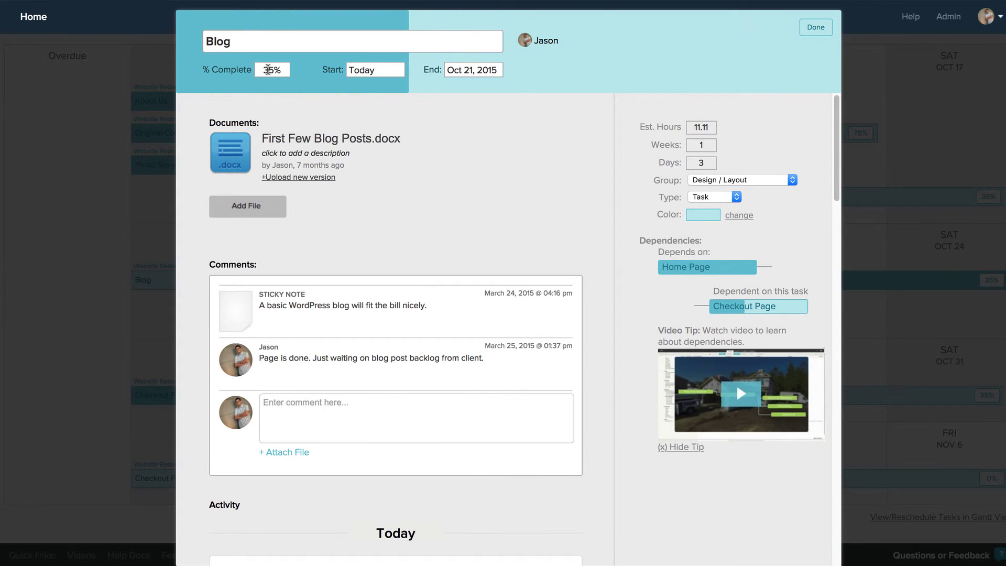
{"action": "left_click", "coordinate": [270, 69]}
{"action": "double_click", "coordinate": [269, 70]}
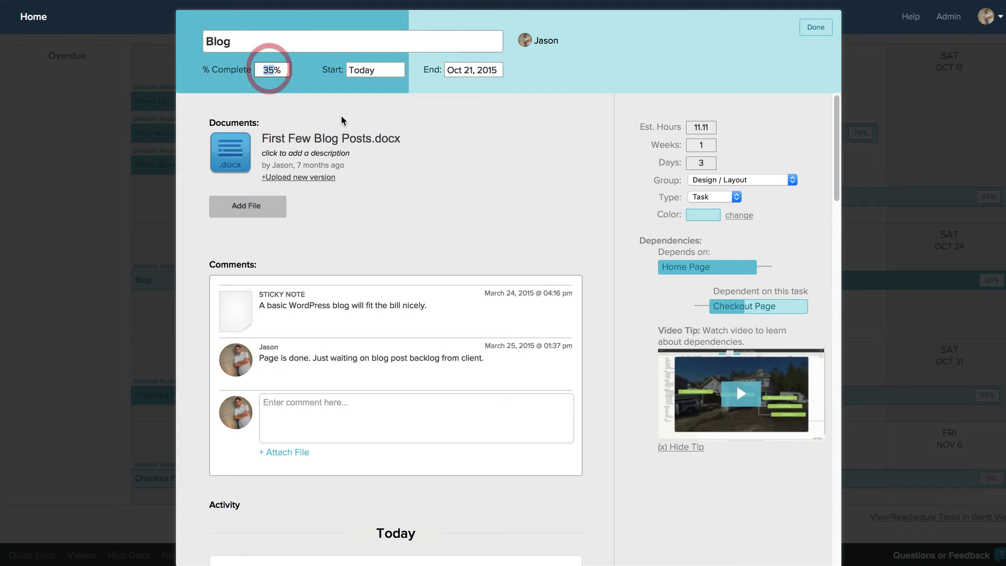
{"action": "type", "text": "45"}
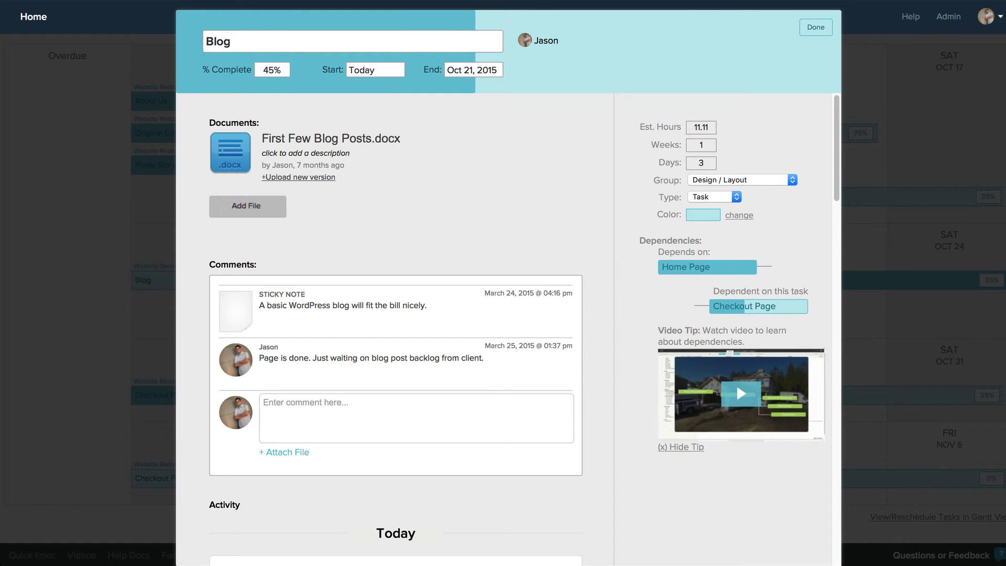
{"action": "left_click", "coordinate": [489, 70]}
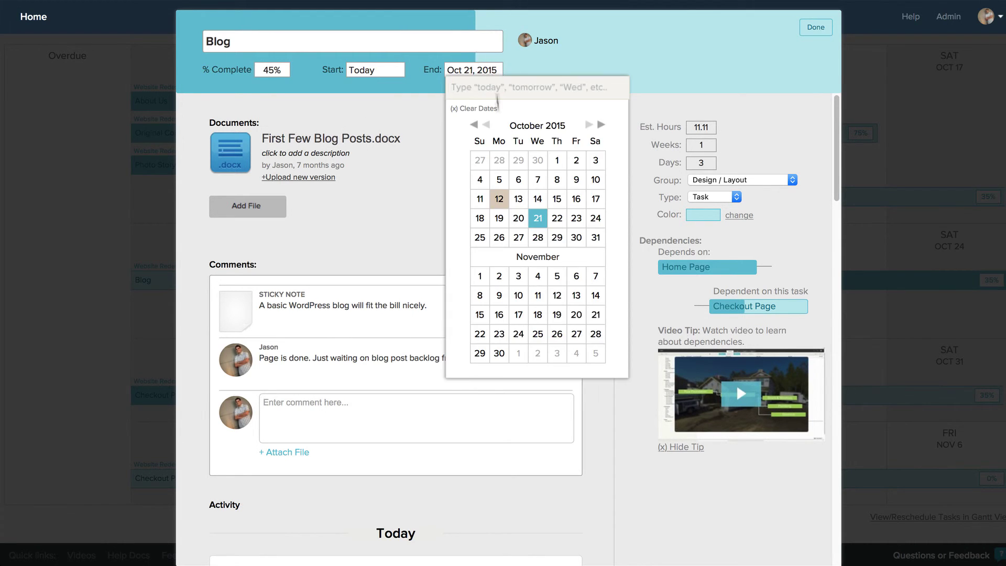
{"action": "left_click", "coordinate": [518, 217]}
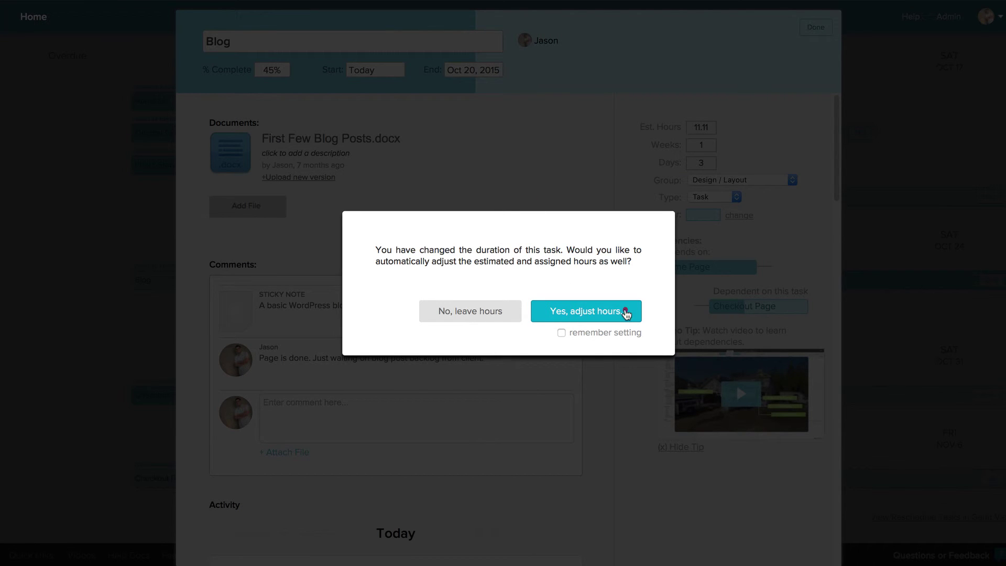
{"action": "left_click", "coordinate": [627, 314]}
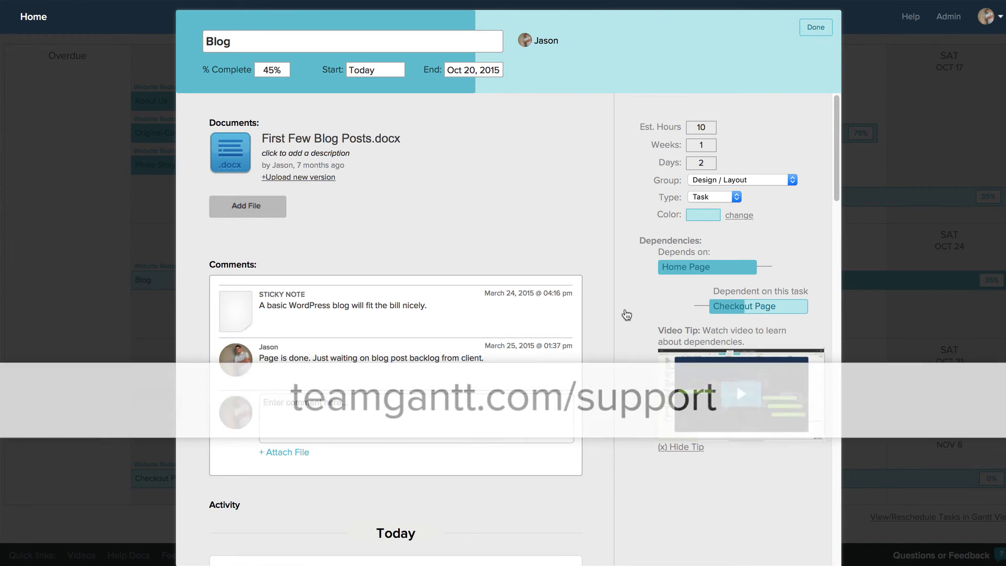